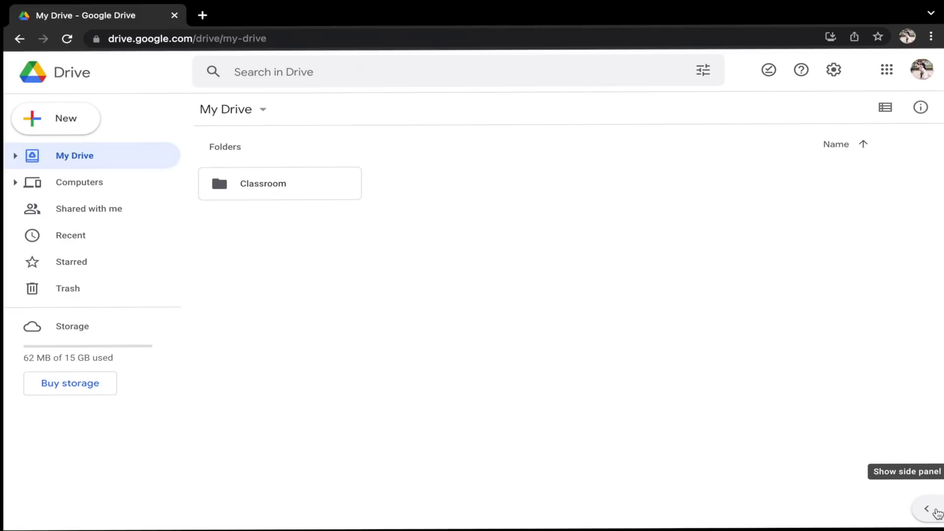
# Step: Open Google Tasks in Drive's side panel beside My Drive and expand the task-list menu
pyautogui.click(936, 512)
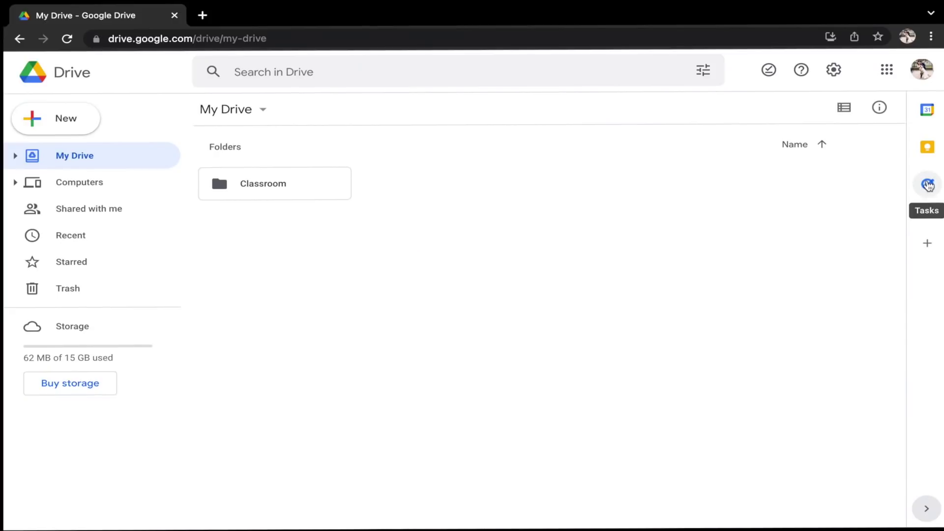
pyautogui.click(930, 184)
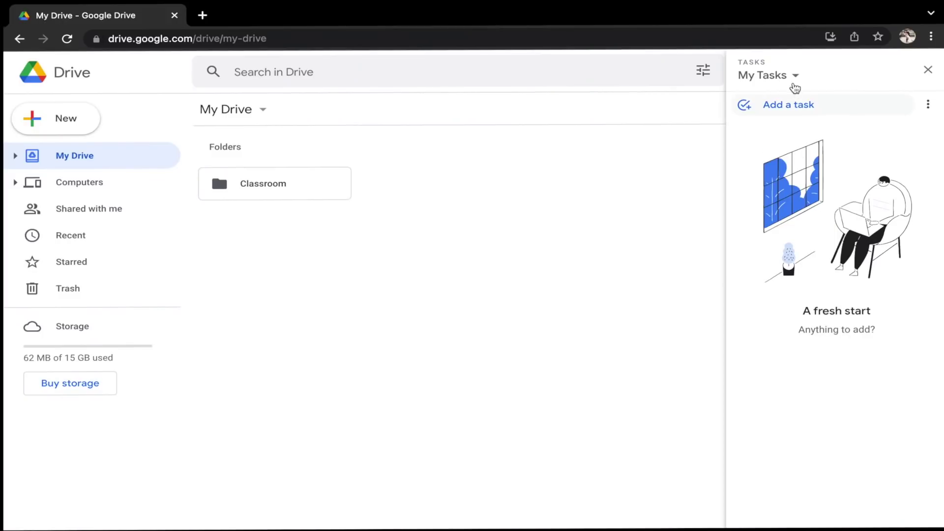
pyautogui.click(796, 79)
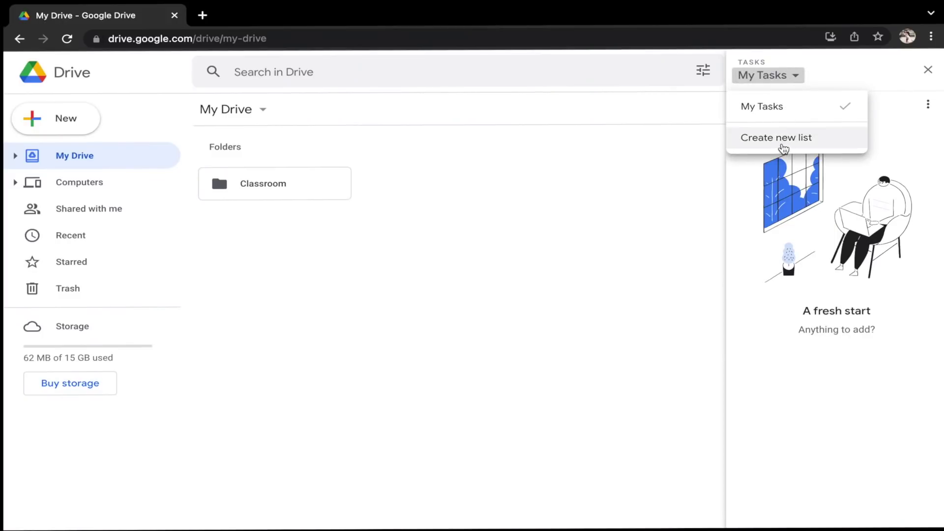
# Step: Create a new task list named 'WEEKLY TO DO LIST', then return to My Tasks
pyautogui.click(782, 138)
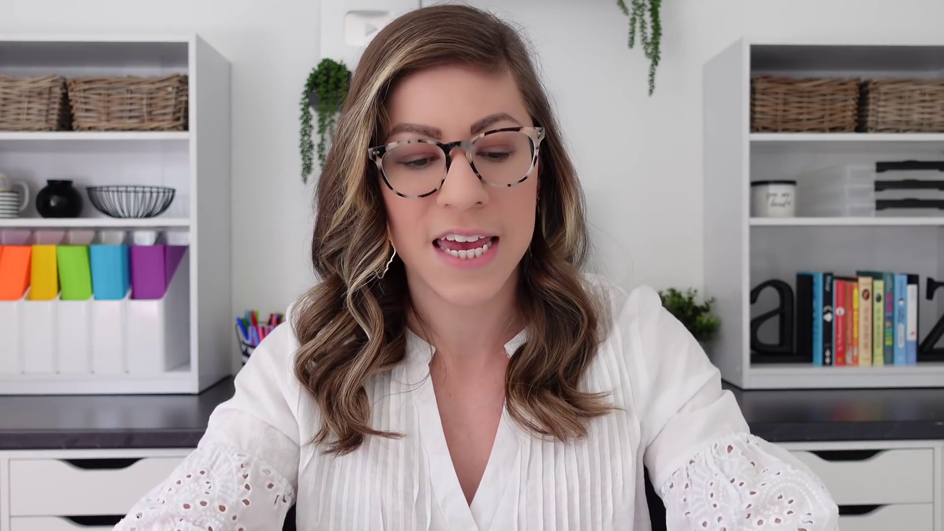
pyautogui.write('WE')
pyautogui.write('EKLY TO DO ')
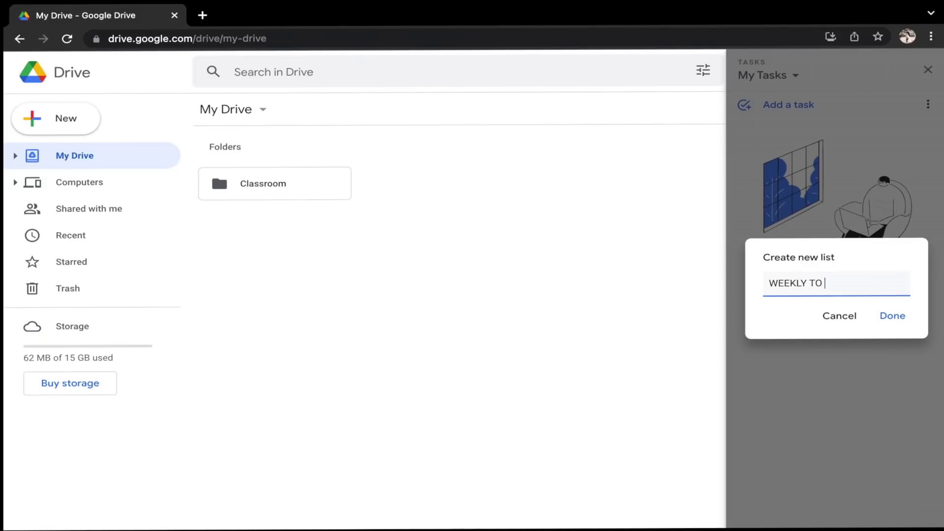
pyautogui.write('LIST')
pyautogui.click(891, 316)
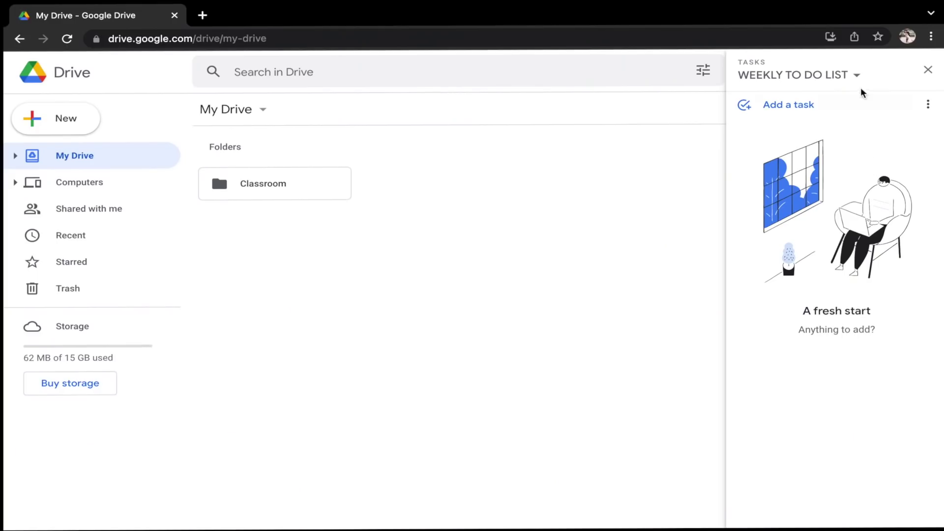
pyautogui.click(861, 82)
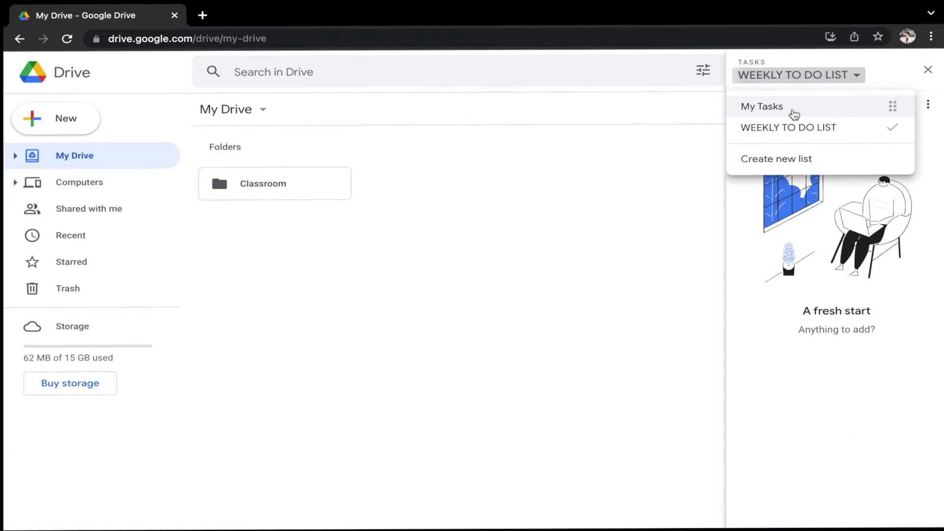
pyautogui.click(793, 110)
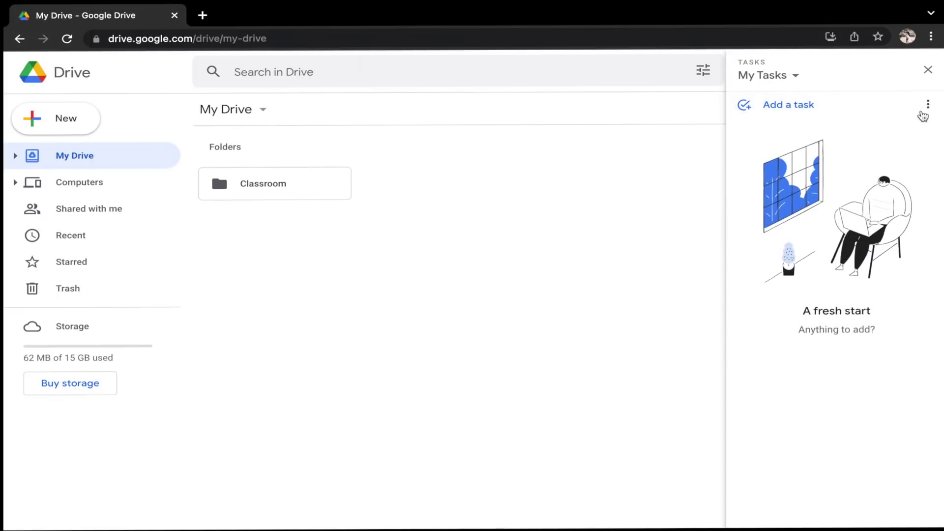
# Step: Rename the My Tasks list to 'POWER LIST'
pyautogui.click(928, 105)
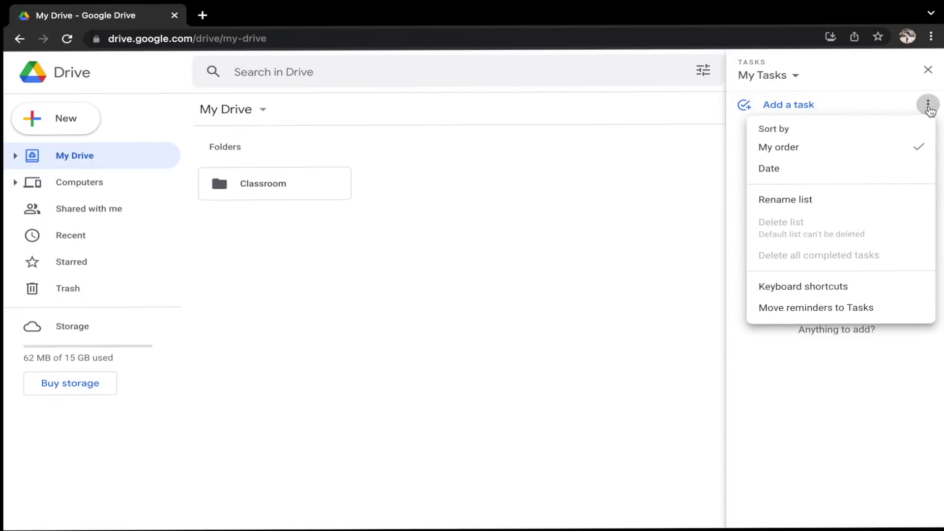
pyautogui.click(878, 202)
pyautogui.write('POWER LIST')
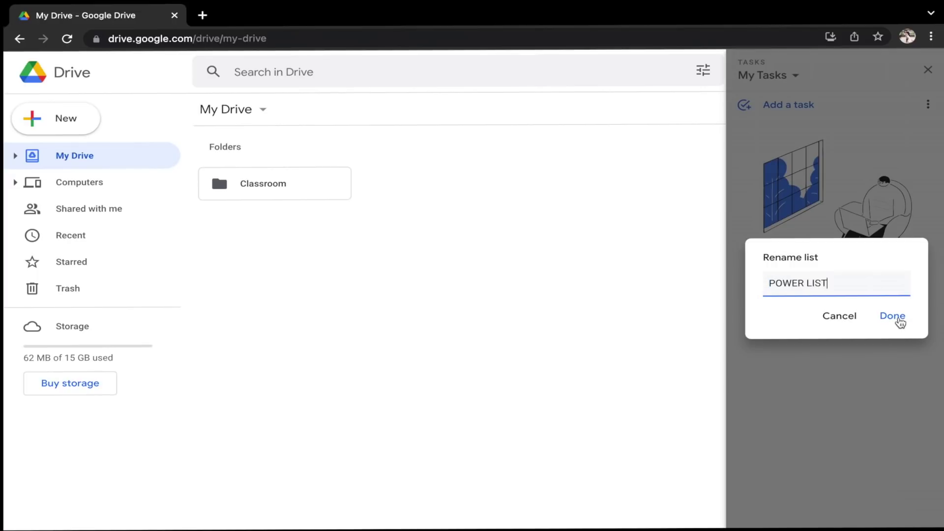
pyautogui.click(892, 318)
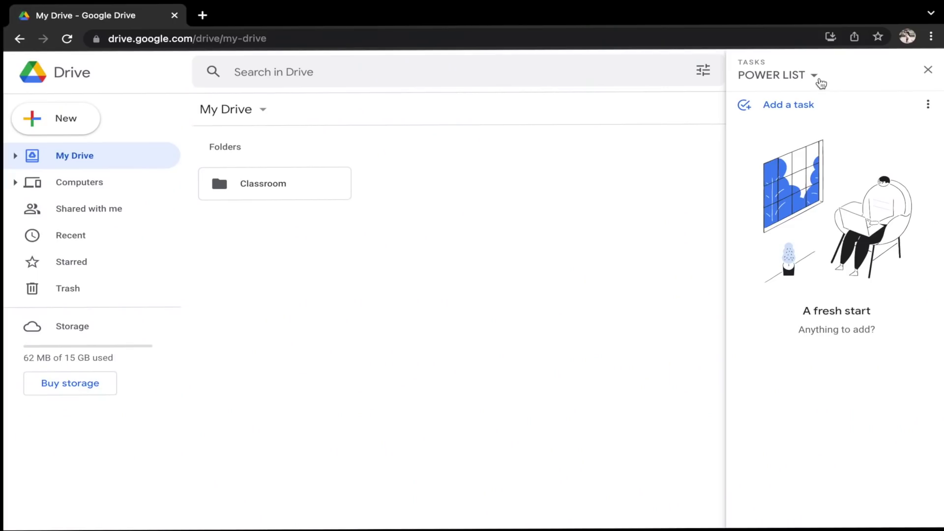
pyautogui.click(819, 79)
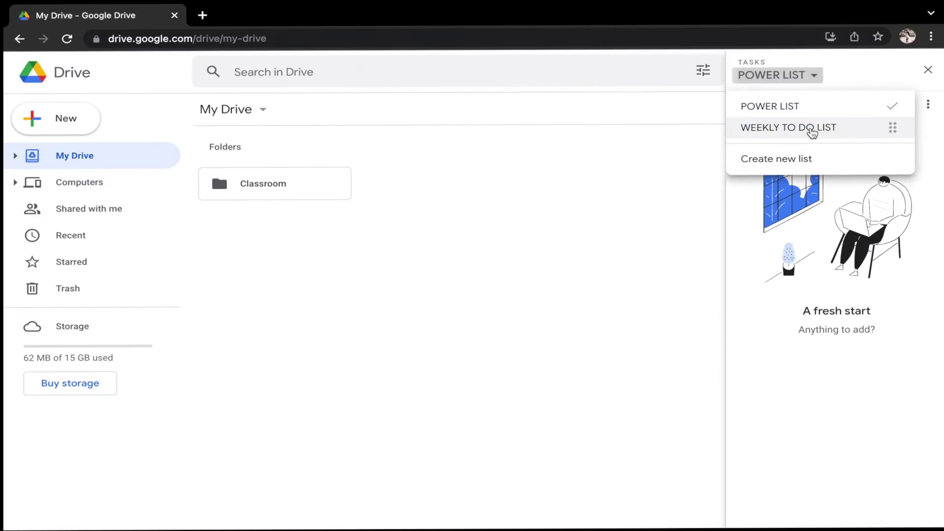
# Step: Switch to WEEKLY TO DO LIST and test reordering the lists, keeping POWER LIST on top
pyautogui.click(812, 129)
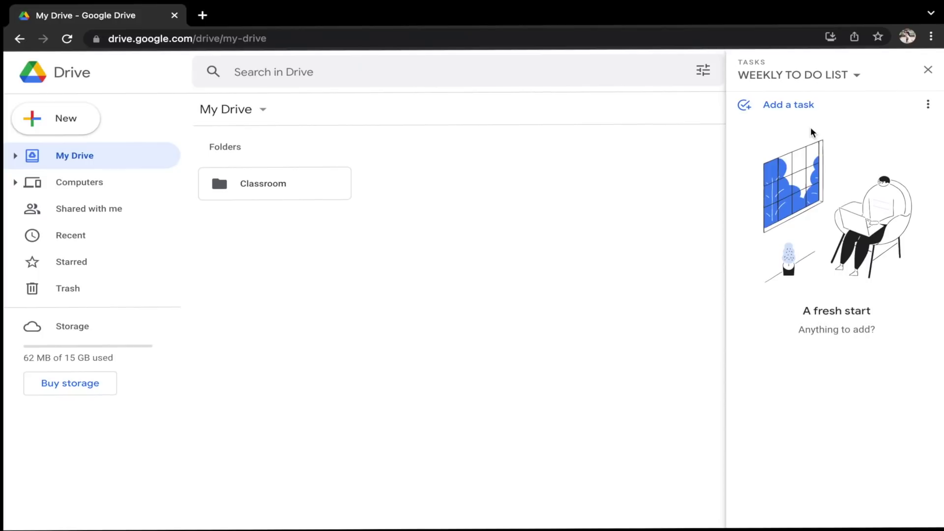
pyautogui.click(824, 75)
pyautogui.moveTo(891, 129); pyautogui.dragTo(893, 107)
pyautogui.moveTo(898, 128); pyautogui.dragTo(896, 108)
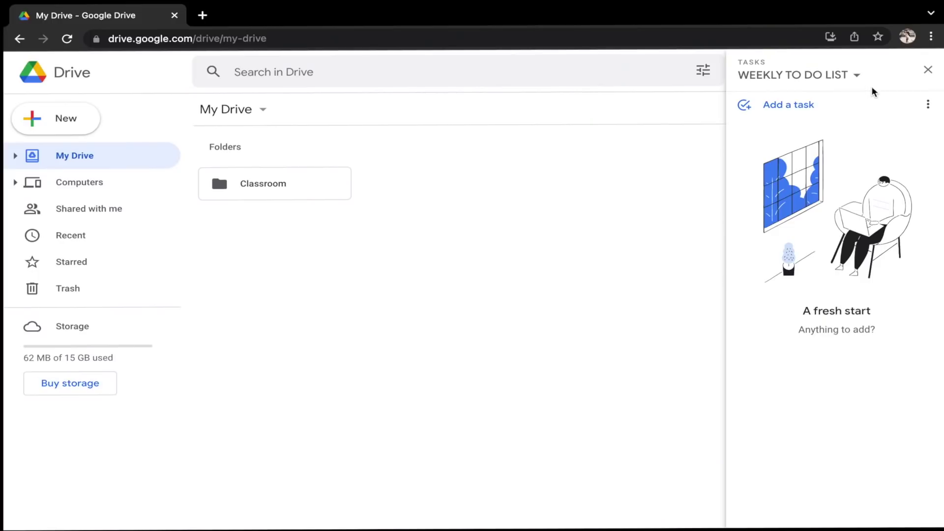
# Step: Add a task titled 'CHECK EMAIL' to WEEKLY TO DO LIST
pyautogui.click(856, 75)
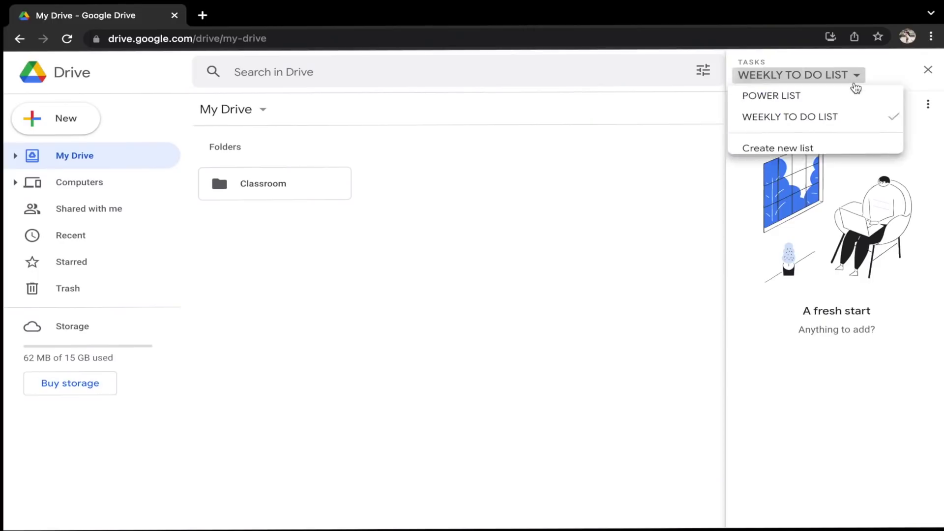
pyautogui.click(838, 230)
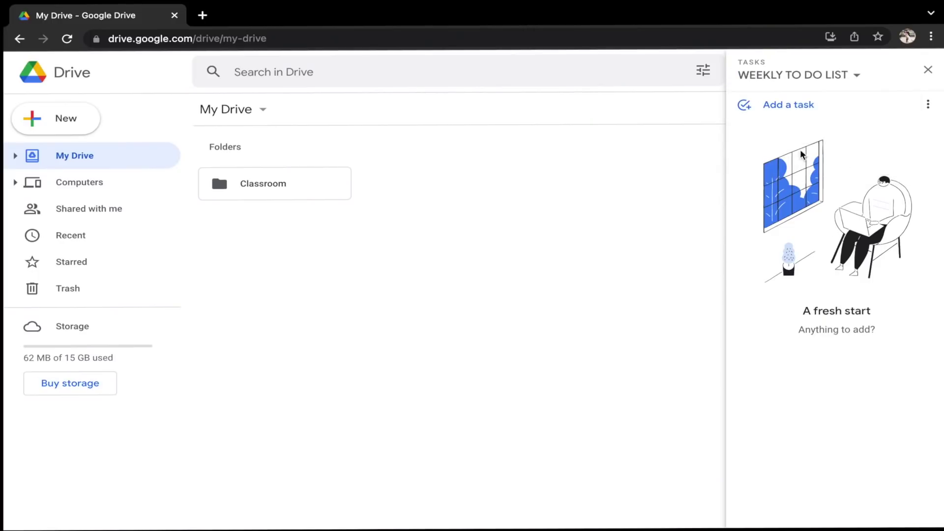
pyautogui.click(782, 109)
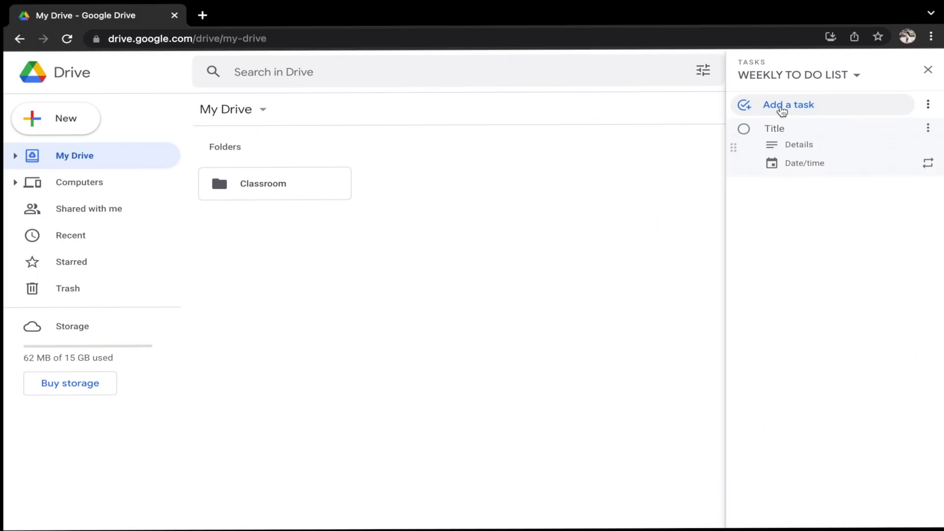
pyautogui.write('CHECK EMAIL')
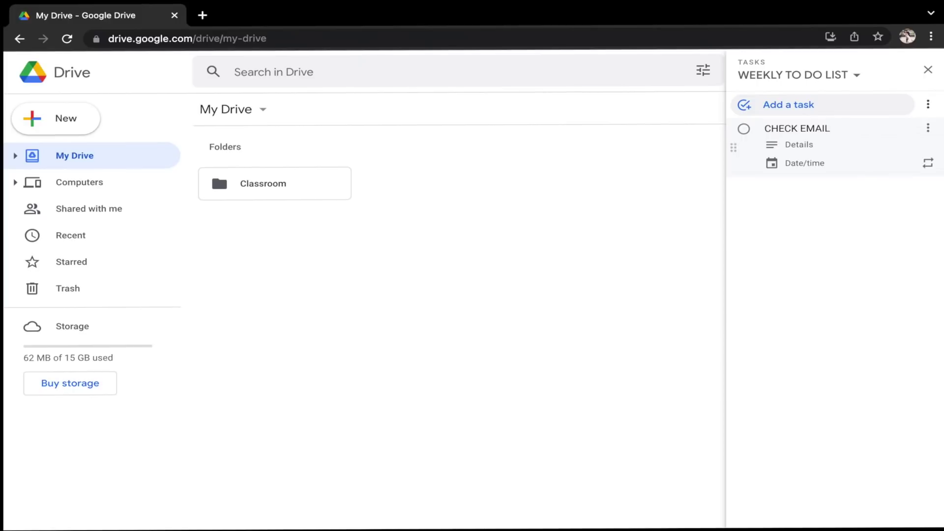
# Step: Edit the CHECK EMAIL task's details, picking a due date and selecting its title
pyautogui.click(792, 143)
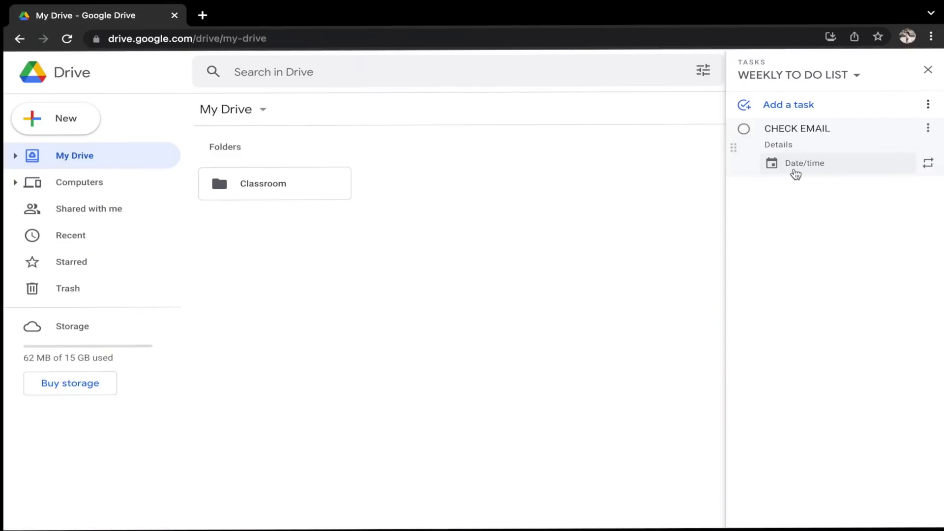
pyautogui.click(795, 173)
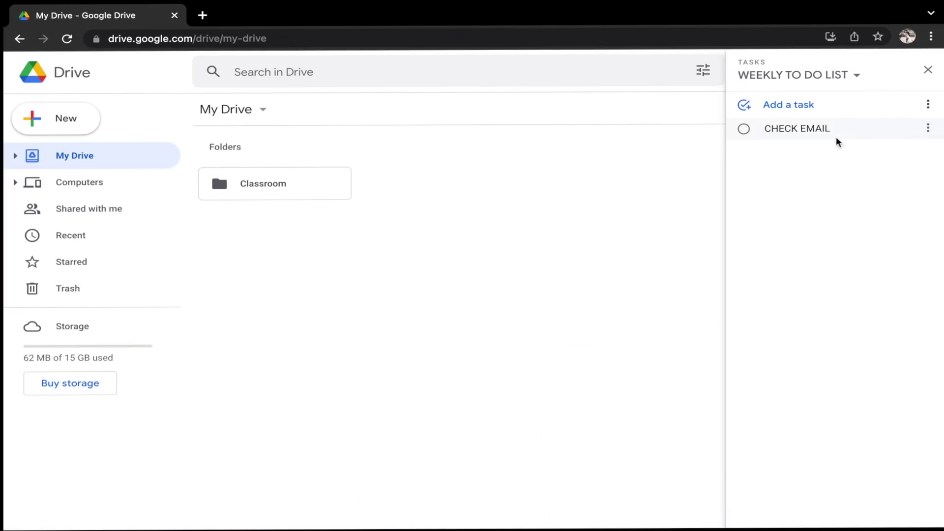
pyautogui.tripleClick(839, 128)
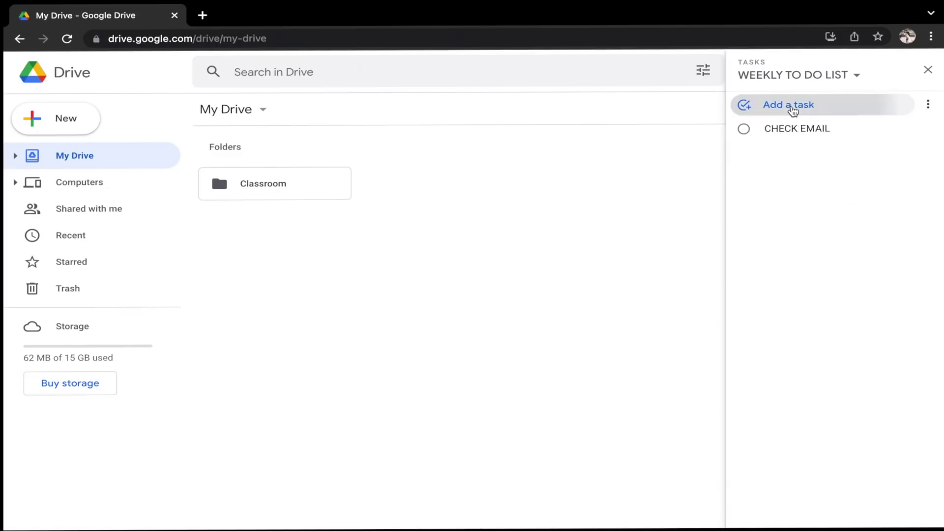
# Step: Add a 'GRADE PAPERS' task and order it above CHECK EMAIL
pyautogui.click(793, 108)
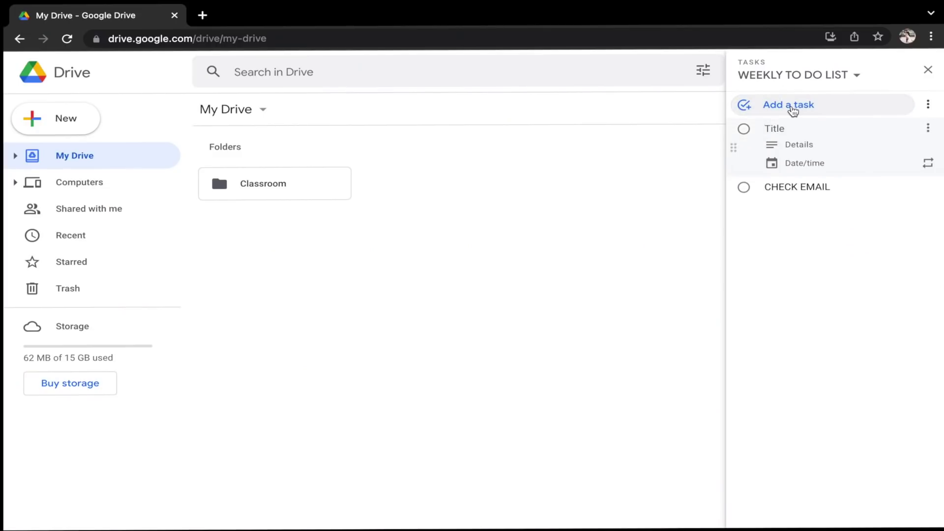
pyautogui.write('GRADE PAPERS')
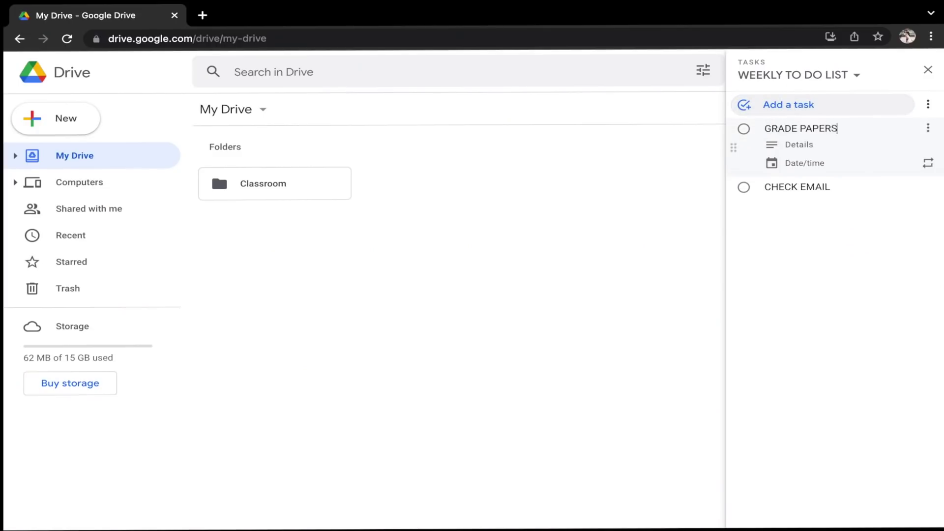
pyautogui.click(811, 286)
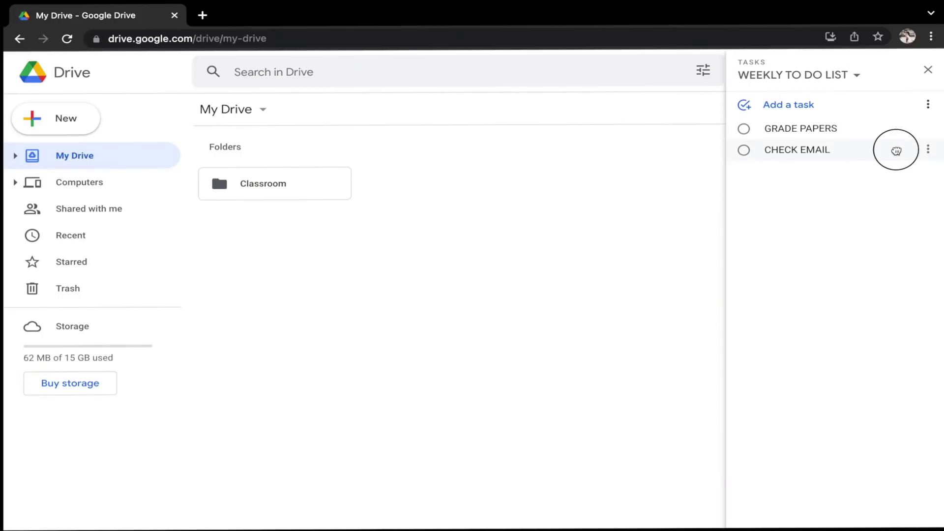
pyautogui.moveTo(896, 151); pyautogui.dragTo(896, 128)
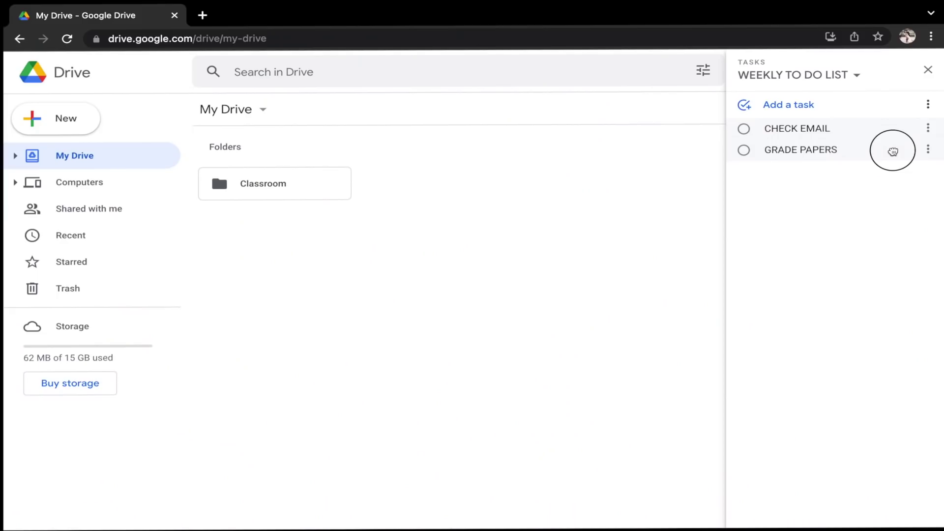
pyautogui.moveTo(907, 151); pyautogui.dragTo(894, 123)
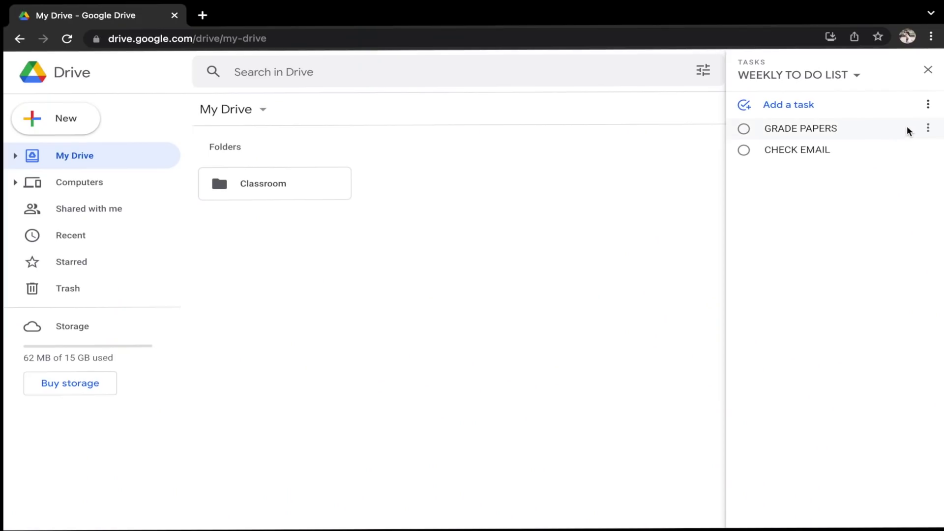
pyautogui.click(928, 129)
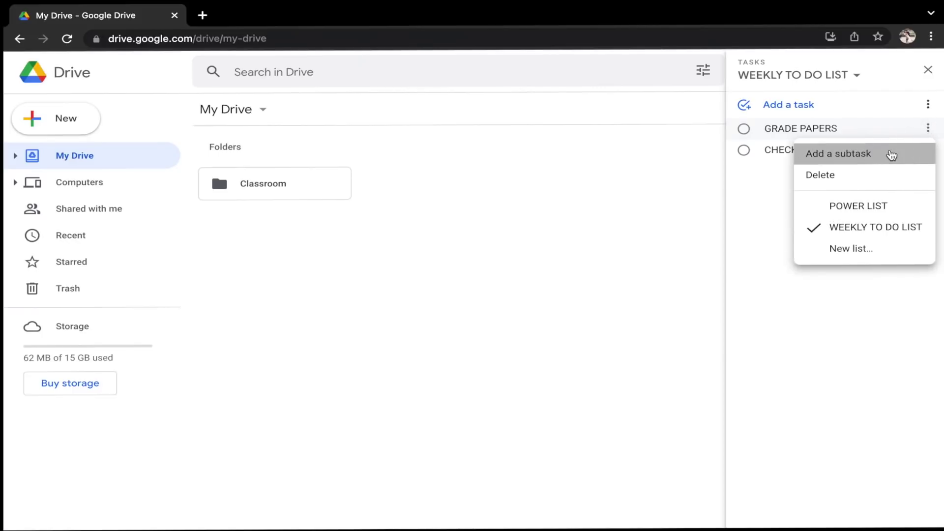
# Step: Add MATH QUIZ and SOCIAL STUDIES ASSIGNMENT subtasks under GRADE PAPERS, completing SOCIAL STUDIES ASSIGNMENT
pyautogui.click(891, 154)
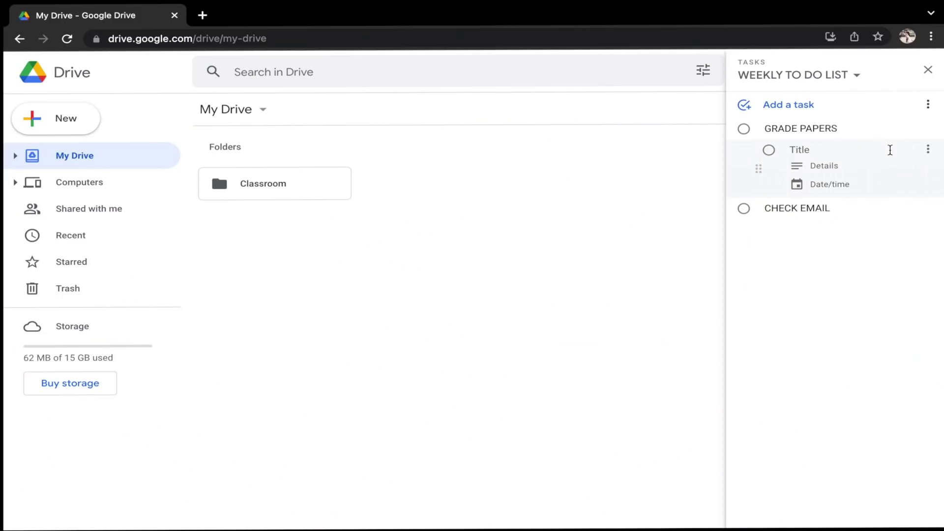
pyautogui.write('MATH QUIZ')
pyautogui.press('Return')
pyautogui.write('SOCIAL STUDIES ASSIGNMENT')
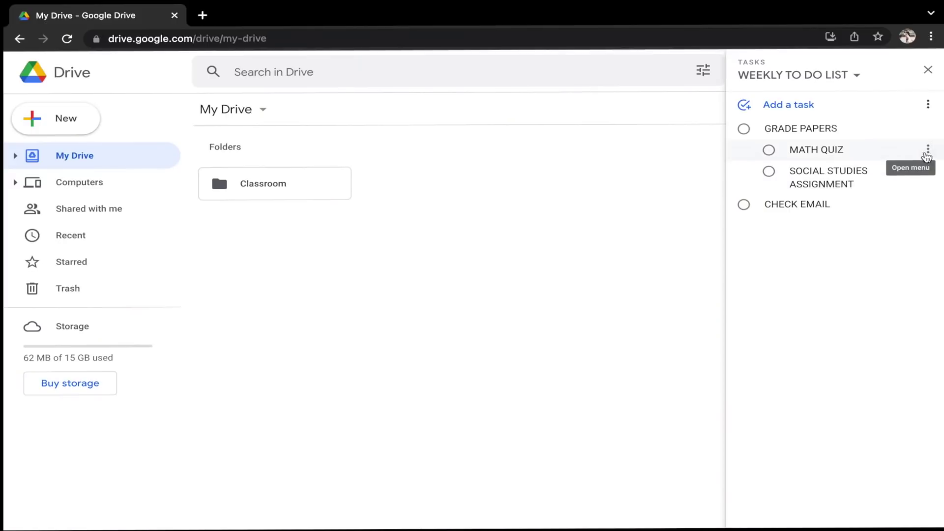
pyautogui.click(928, 150)
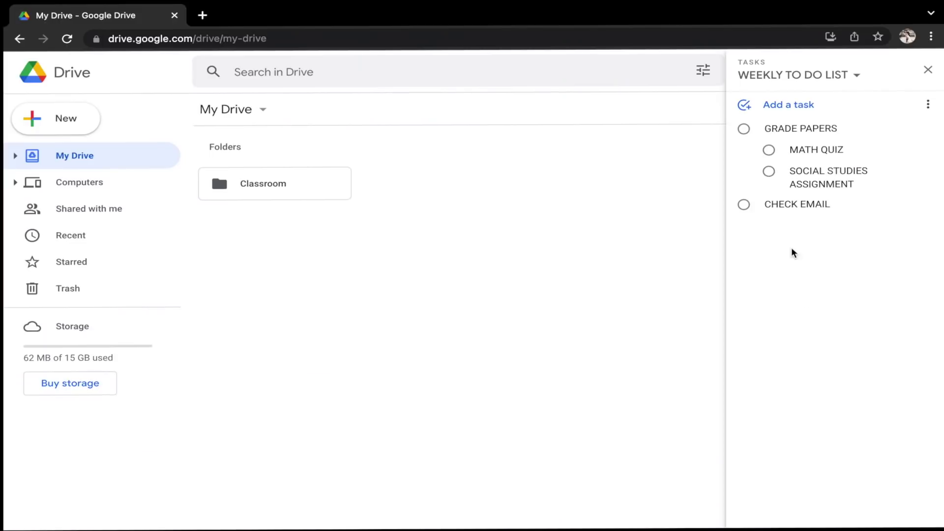
pyautogui.click(771, 172)
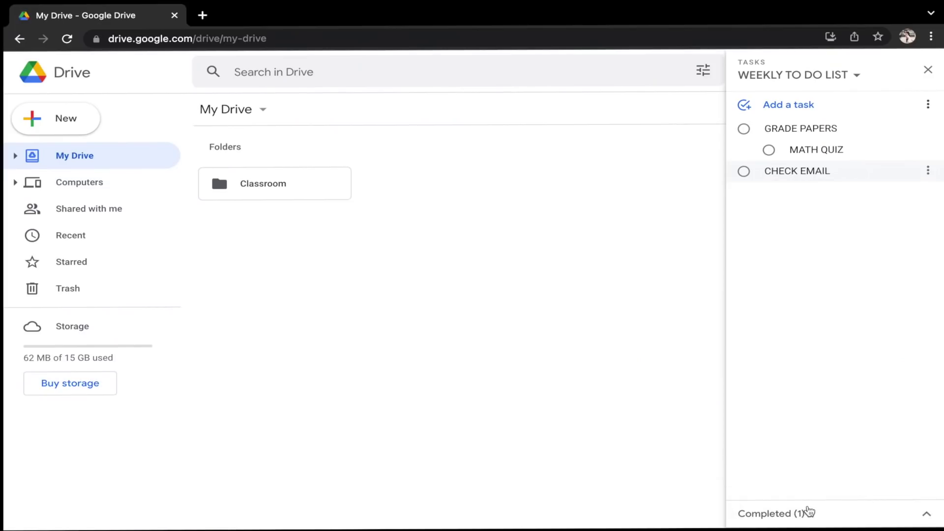
# Step: Mark MATH QUIZ complete, showing and hiding the Completed section to verify
pyautogui.click(930, 515)
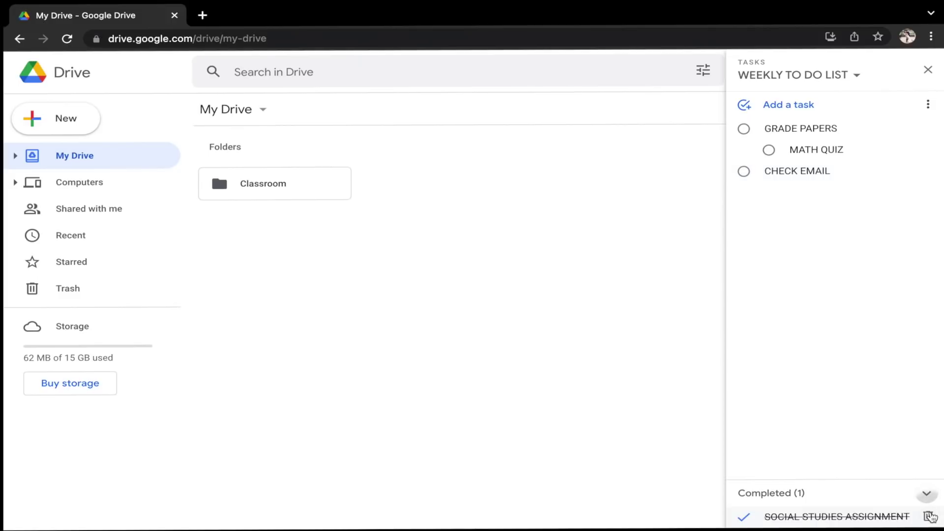
pyautogui.click(929, 494)
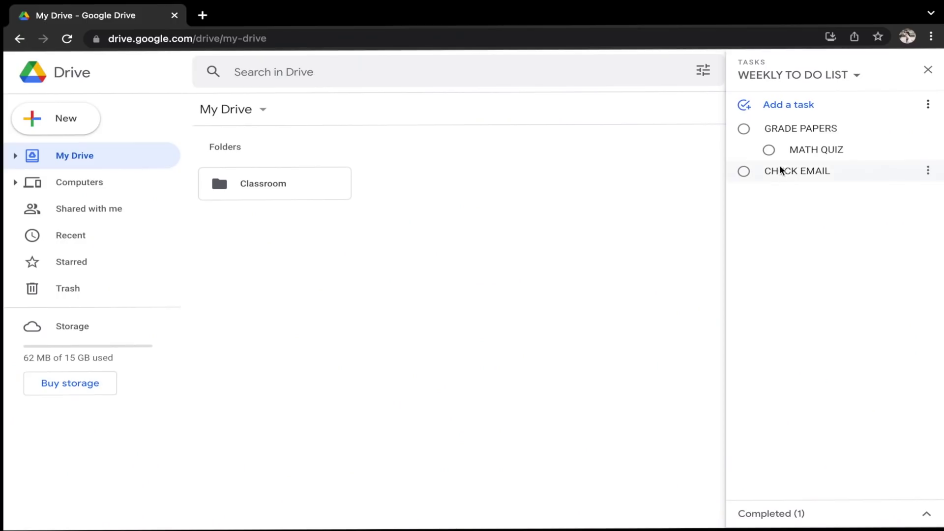
pyautogui.click(770, 150)
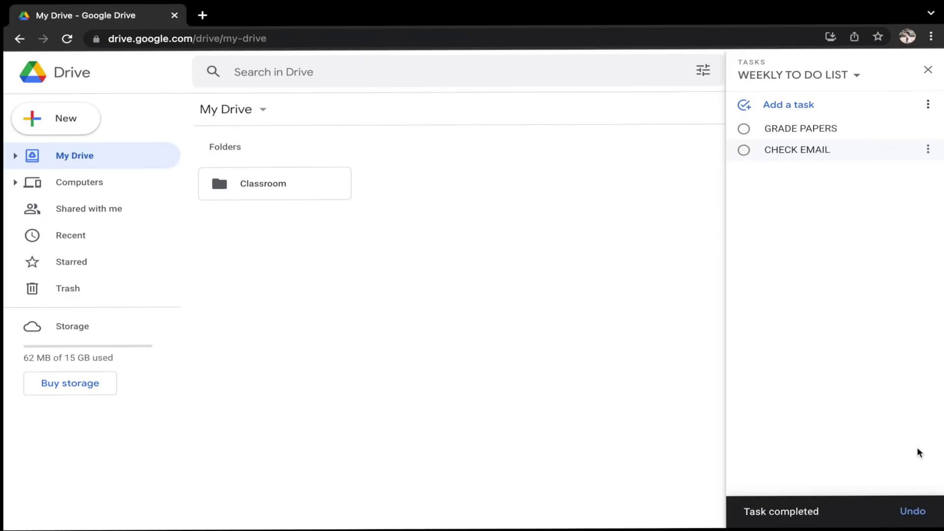
pyautogui.click(928, 512)
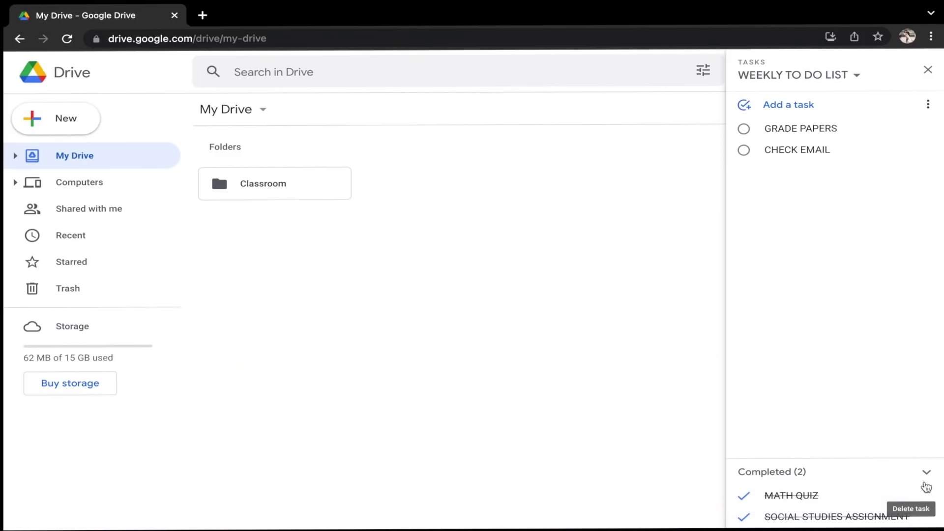
pyautogui.click(926, 473)
pyautogui.click(927, 515)
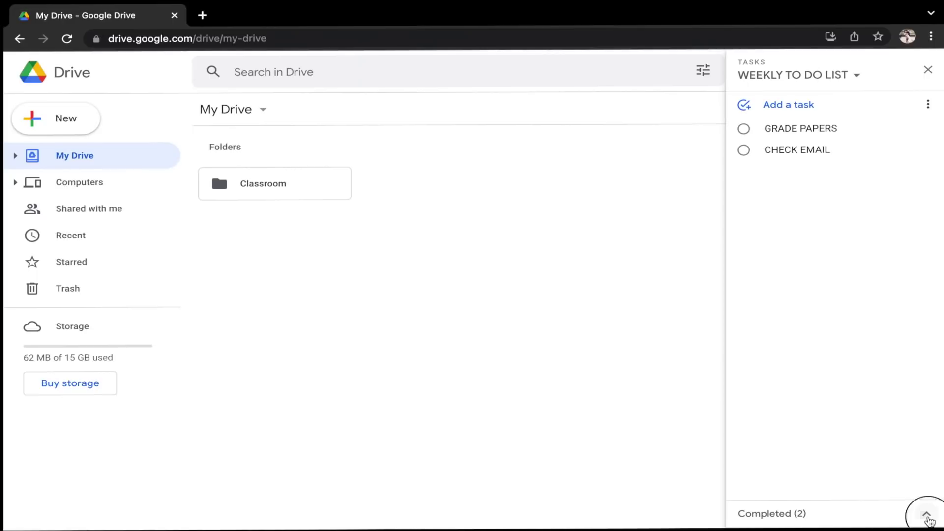
pyautogui.click(932, 475)
pyautogui.click(928, 106)
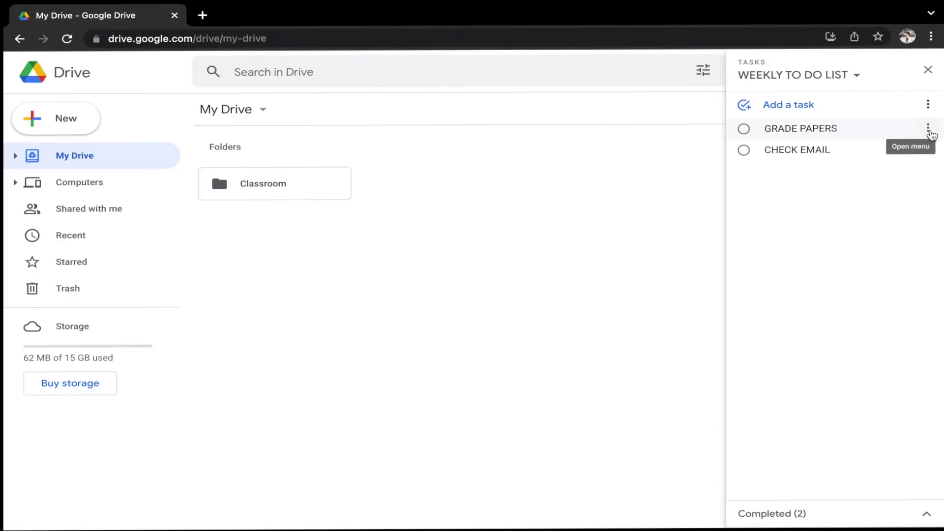
# Step: Move GRADE PAPERS to POWER LIST and view POWER LIST
pyautogui.click(929, 130)
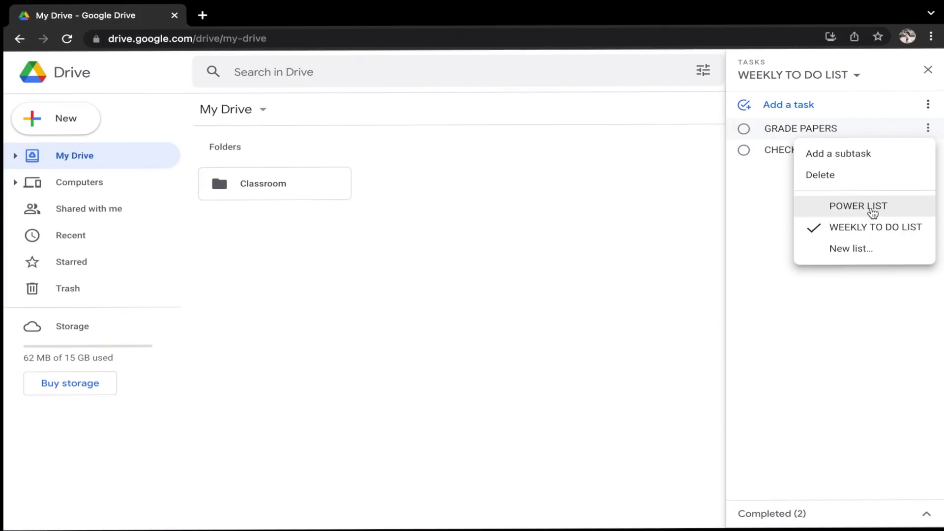
pyautogui.click(857, 207)
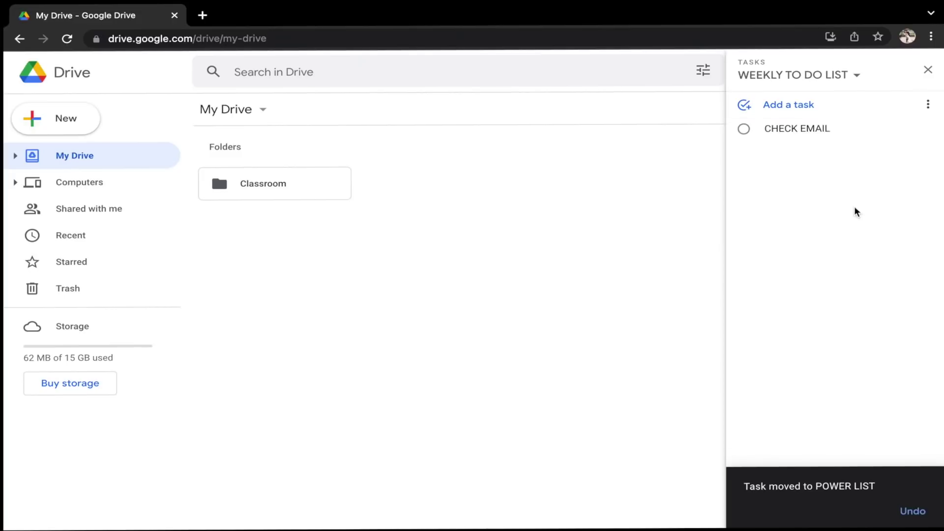
pyautogui.click(845, 79)
pyautogui.click(834, 106)
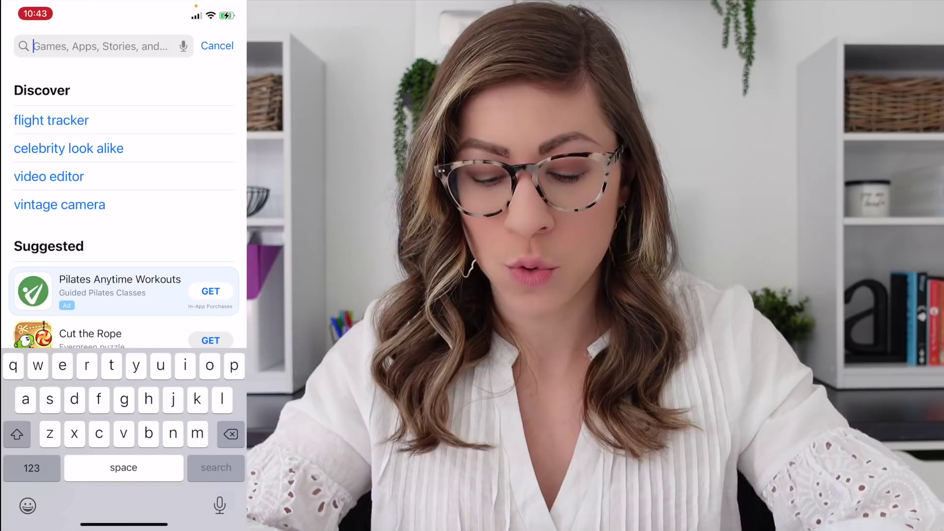
# Step: Install Google Tasks from the iOS App Store, launch it, and allow notifications
pyautogui.write('google tasks')
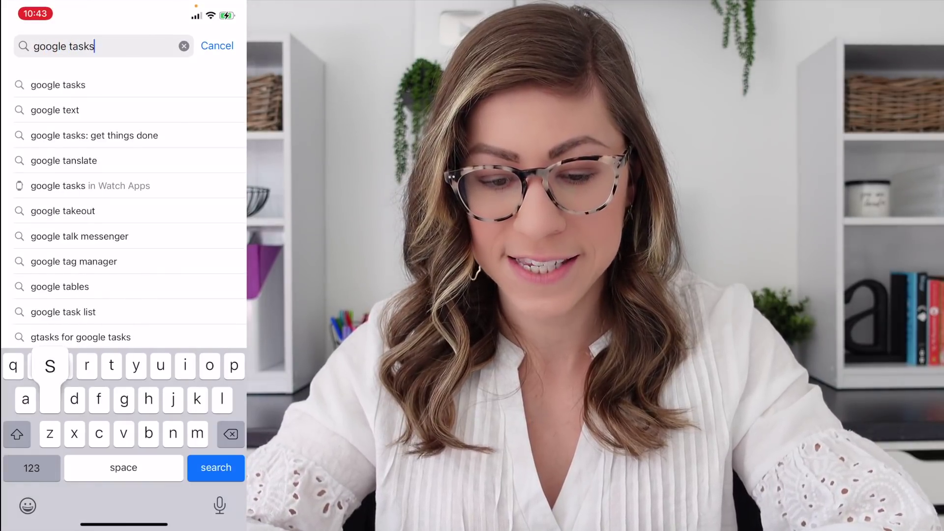
pyautogui.press('Return')
pyautogui.scroll(-3, 124, 270)
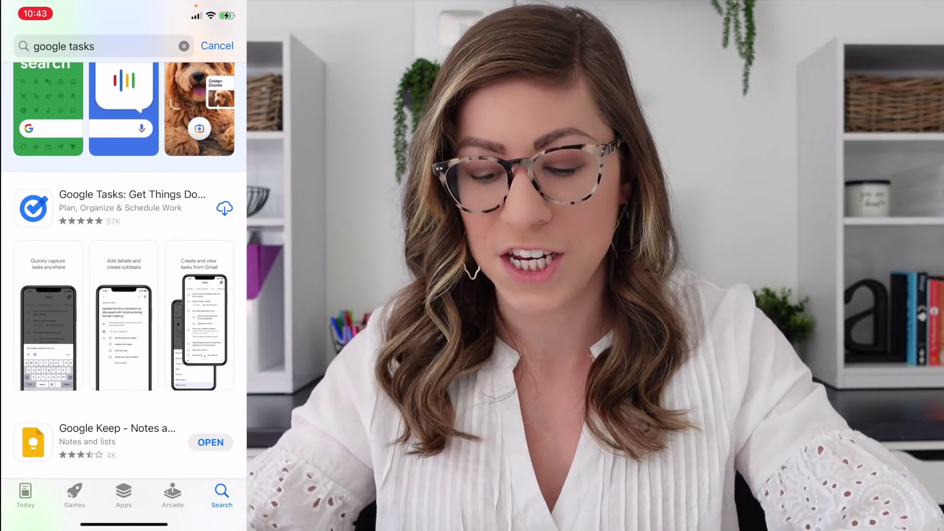
pyautogui.click(225, 209)
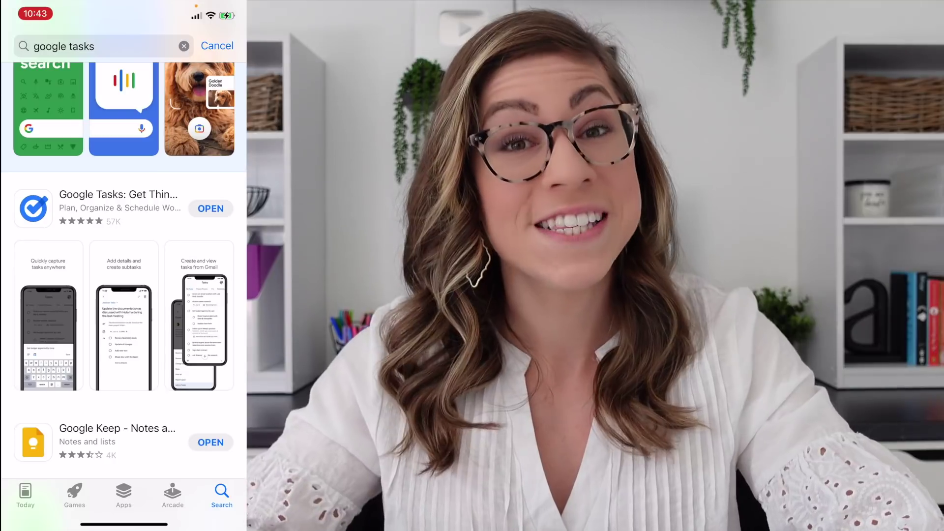
pyautogui.click(210, 209)
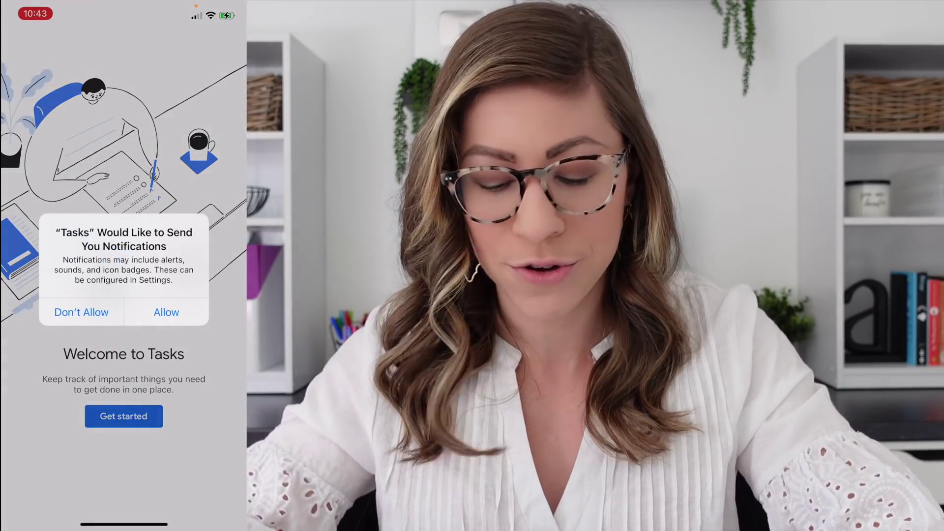
pyautogui.click(167, 312)
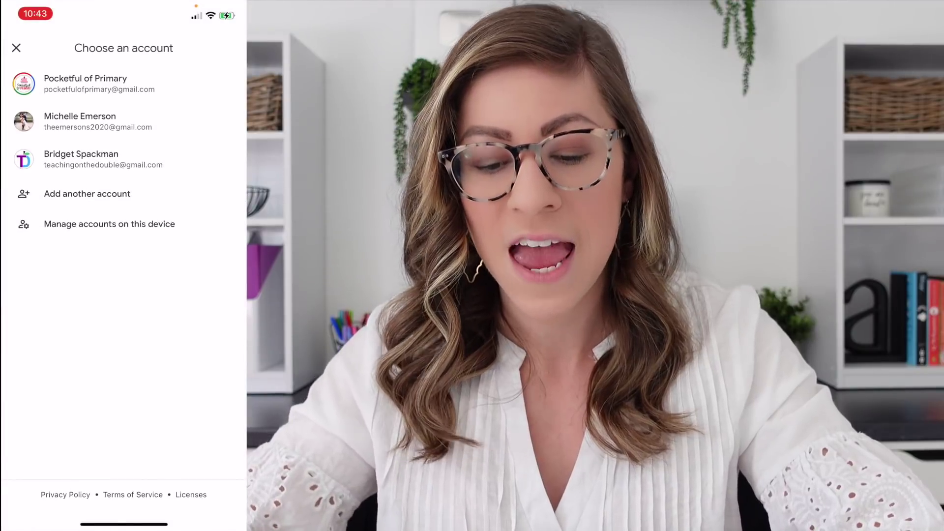